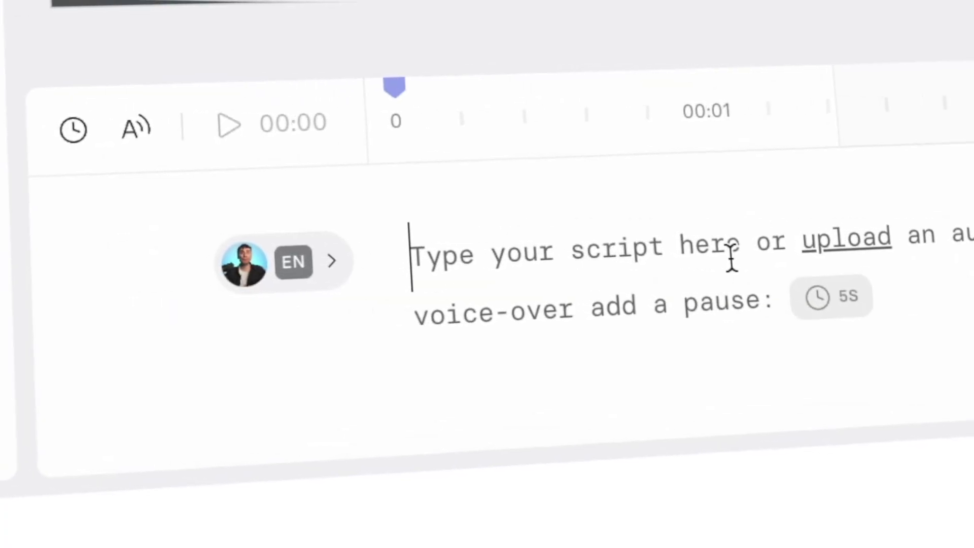
Type 'Type in some text' as the script and start generating the video.
{"action": "type", "text": "Type in some text"}
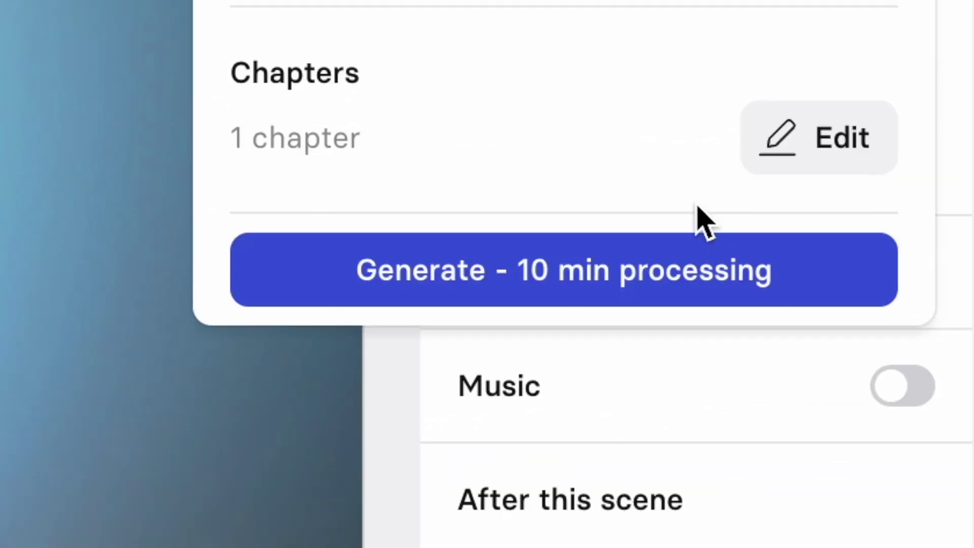
{"action": "left_click", "coordinate": [705, 280]}
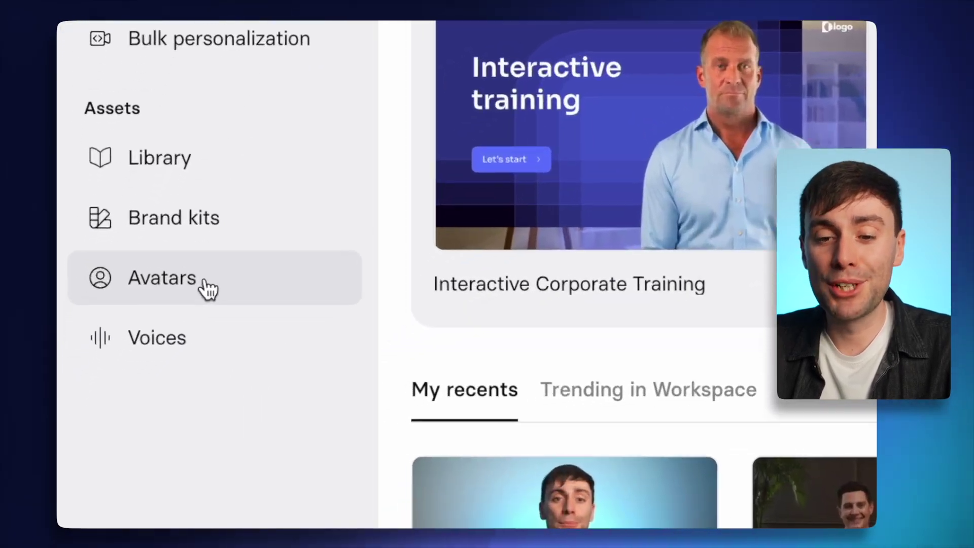
Open the Avatars page and look over the three existing personal avatars.
{"action": "left_click", "coordinate": [206, 284]}
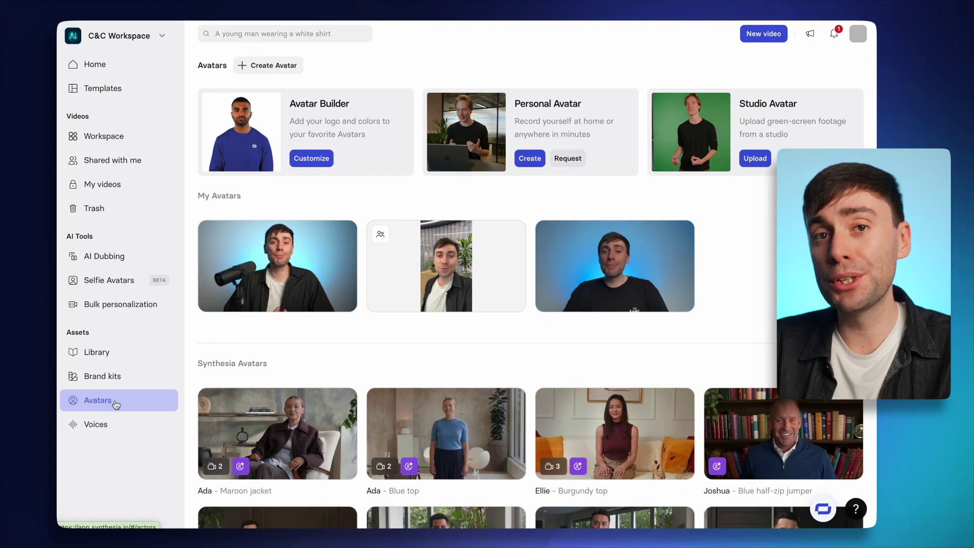
{"action": "mouse_move", "coordinate": [315, 280]}
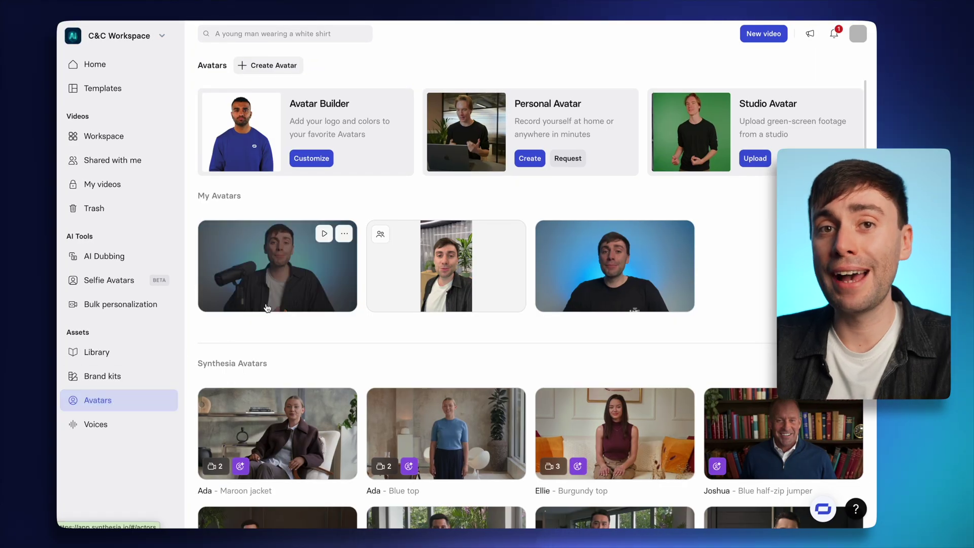
{"action": "mouse_move", "coordinate": [427, 269]}
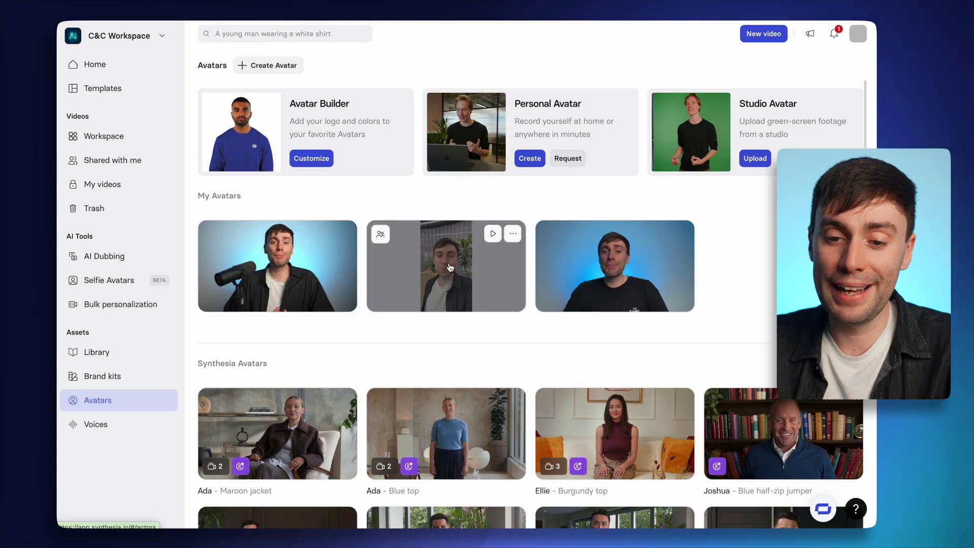
{"action": "mouse_move", "coordinate": [599, 261]}
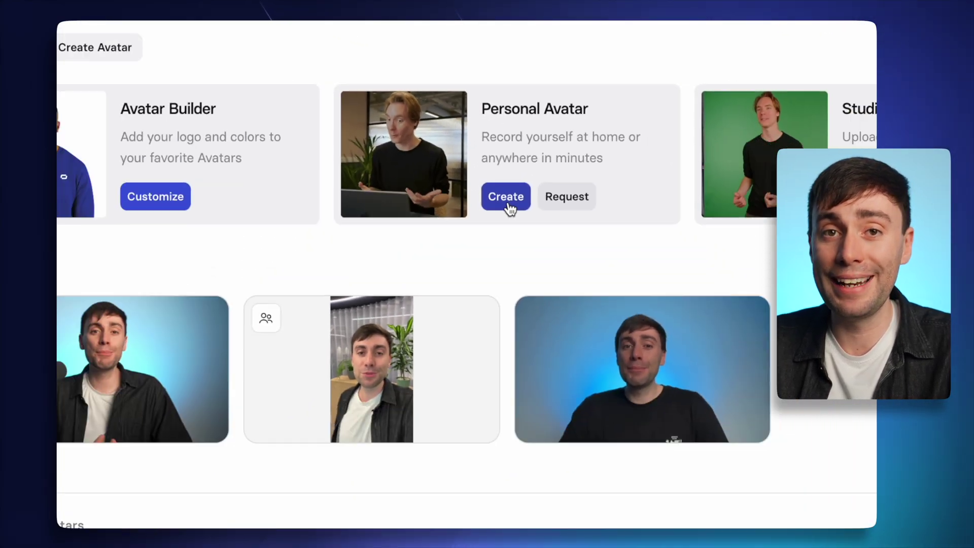
Start a new Personal Avatar and move past the overview to the creation options.
{"action": "left_click", "coordinate": [469, 276]}
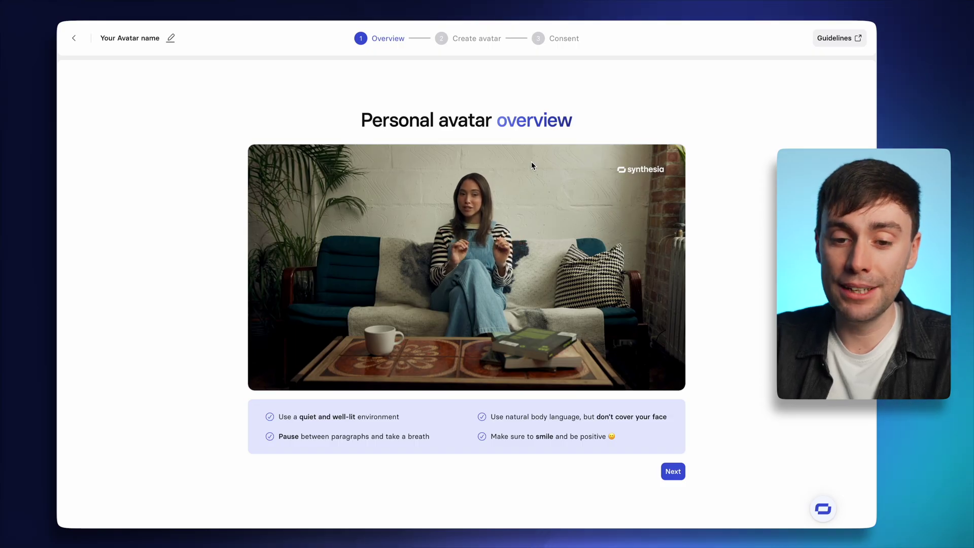
{"action": "left_click", "coordinate": [673, 471]}
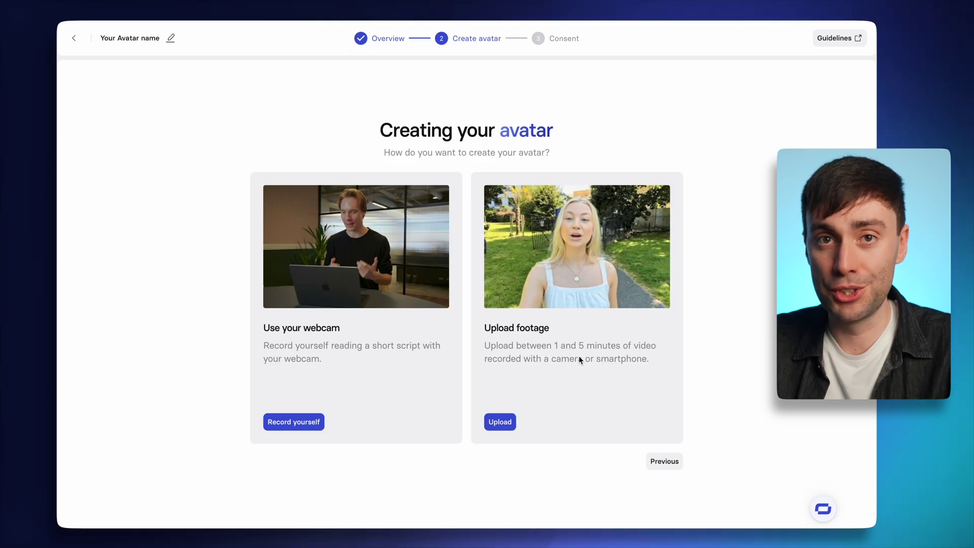
Look at the Upload option, go back, and choose Record yourself with the webcam.
{"action": "left_click", "coordinate": [507, 424]}
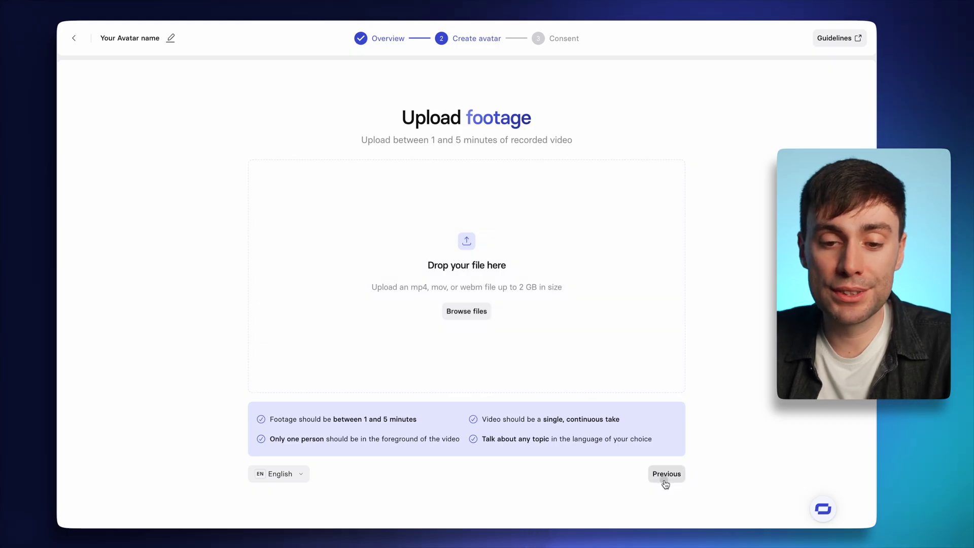
{"action": "left_click", "coordinate": [666, 480]}
{"action": "left_click", "coordinate": [299, 424]}
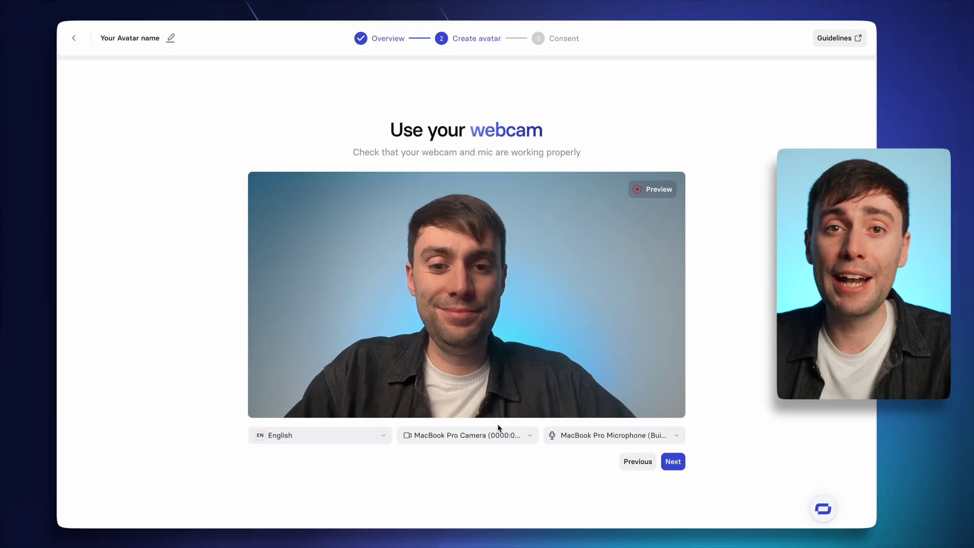
Keep the default microphone, camera and English language, then continue to the recording script.
{"action": "left_click", "coordinate": [589, 435]}
{"action": "left_click", "coordinate": [554, 453]}
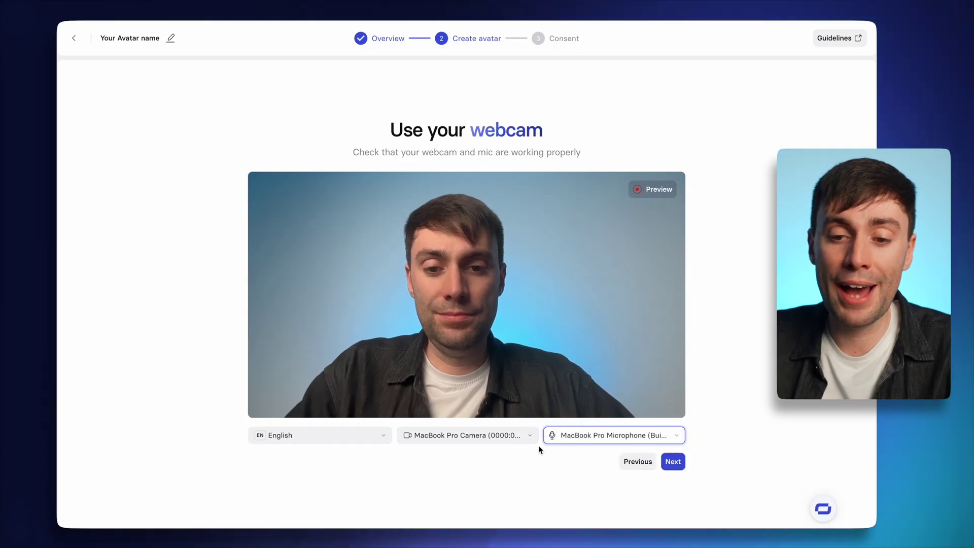
{"action": "left_click", "coordinate": [496, 437]}
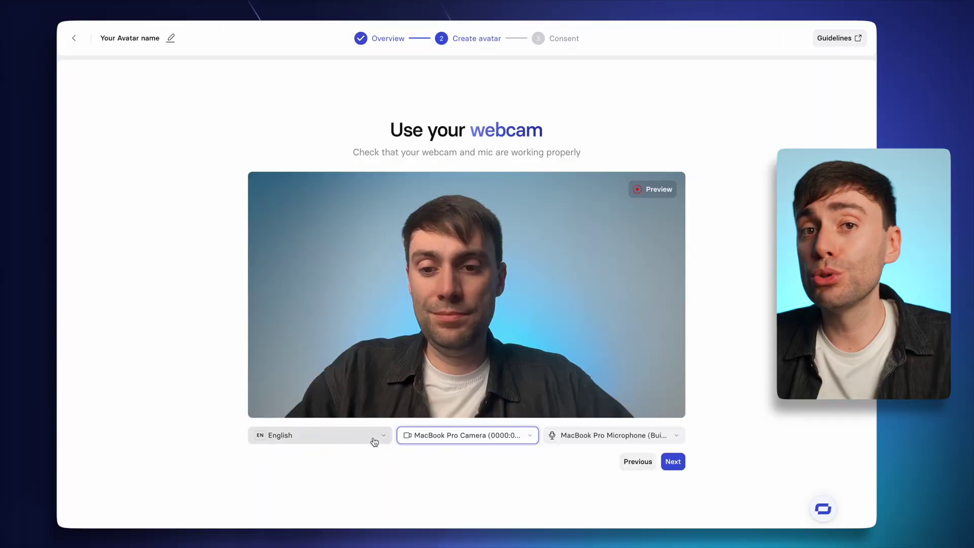
{"action": "left_click", "coordinate": [368, 440]}
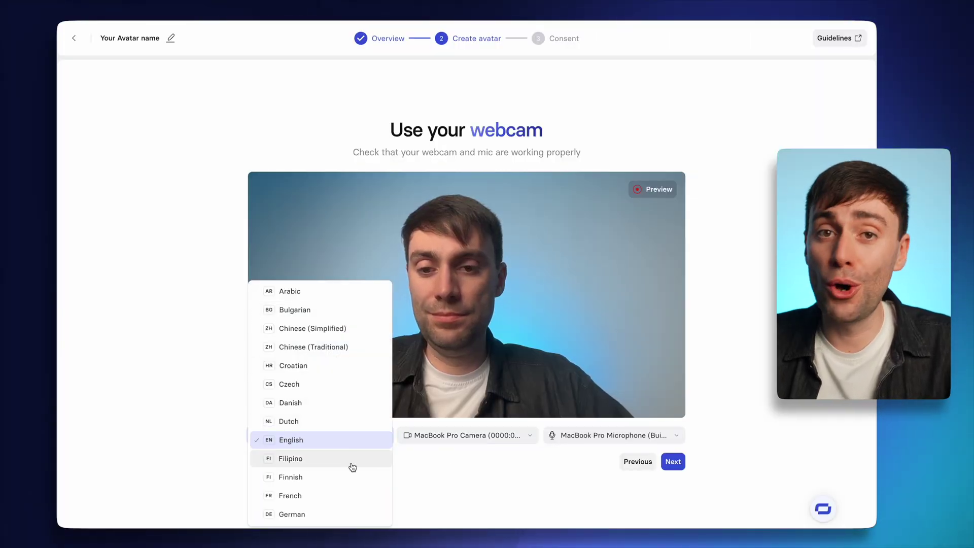
{"action": "scroll", "coordinate": [351, 466], "scroll_direction": "down", "scroll_amount": 2}
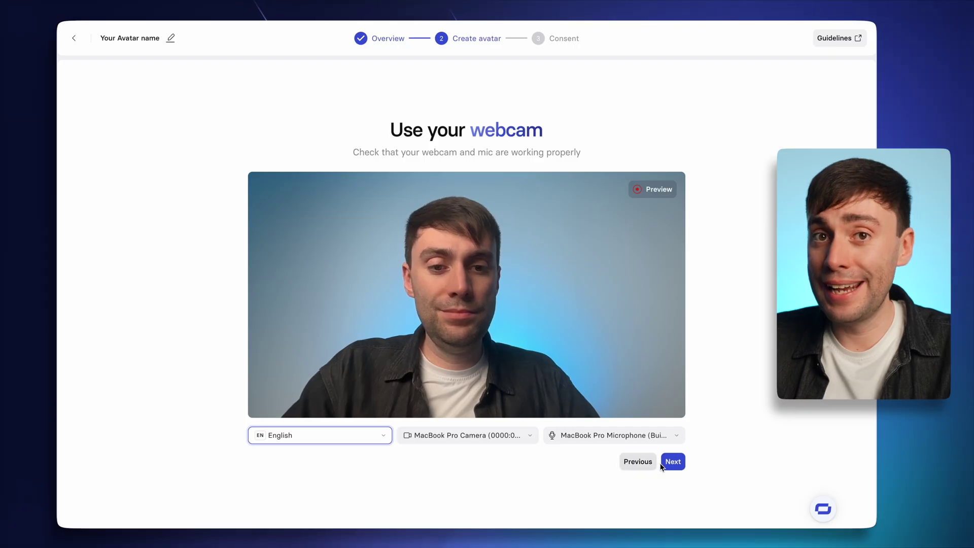
{"action": "left_click", "coordinate": [671, 461]}
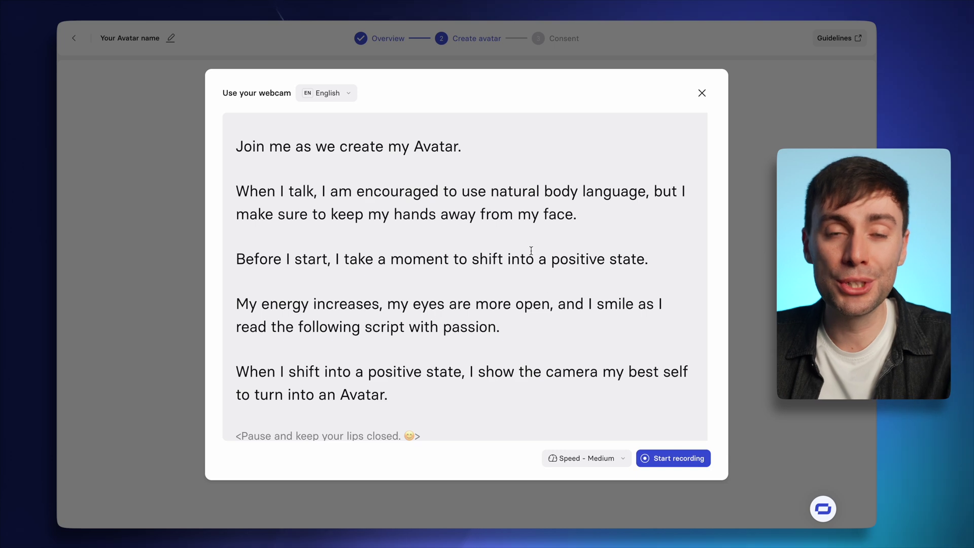
Keep English at Medium reading speed and record yourself reading the avatar script.
{"action": "scroll", "coordinate": [531, 251], "scroll_direction": "down", "scroll_amount": 5}
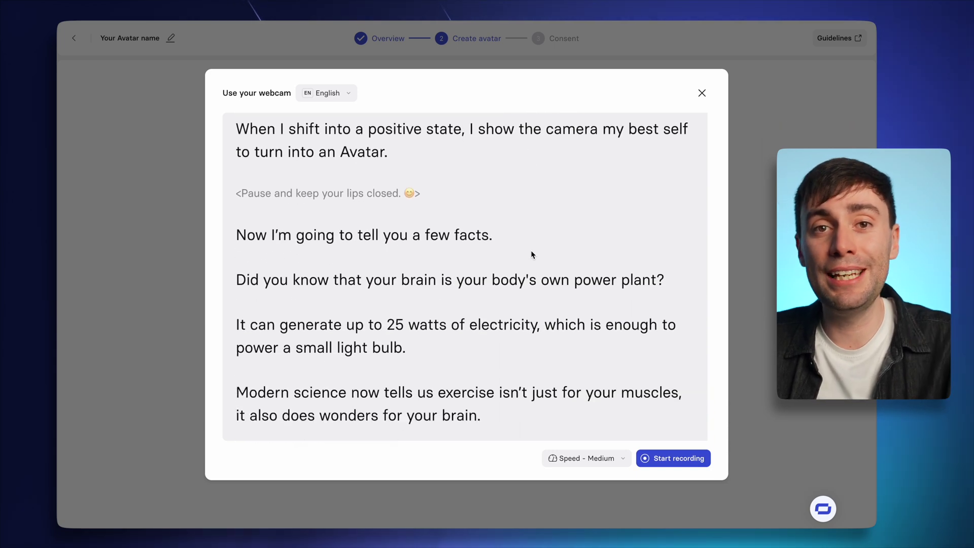
{"action": "scroll", "coordinate": [531, 254], "scroll_direction": "down", "scroll_amount": 3}
{"action": "scroll", "coordinate": [532, 266], "scroll_direction": "up", "scroll_amount": 8}
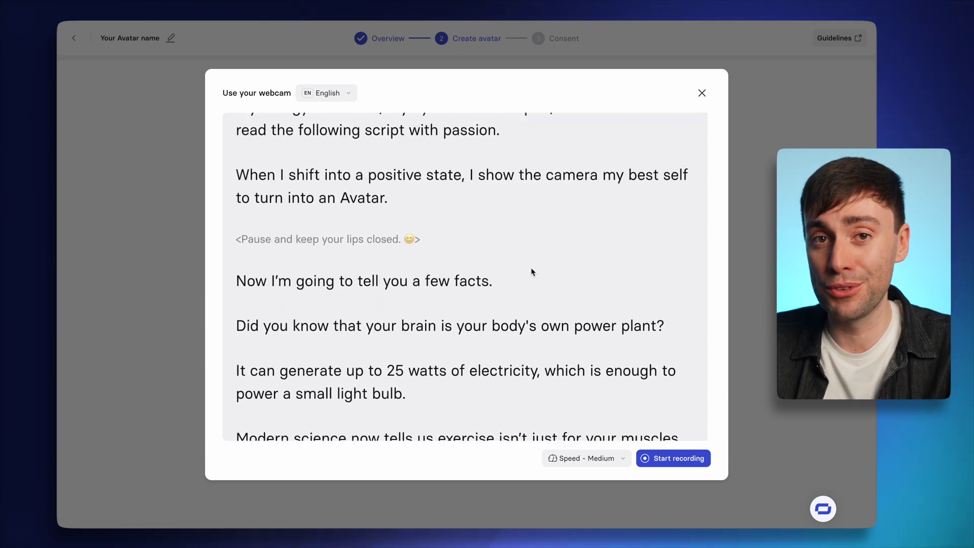
{"action": "left_click", "coordinate": [339, 95]}
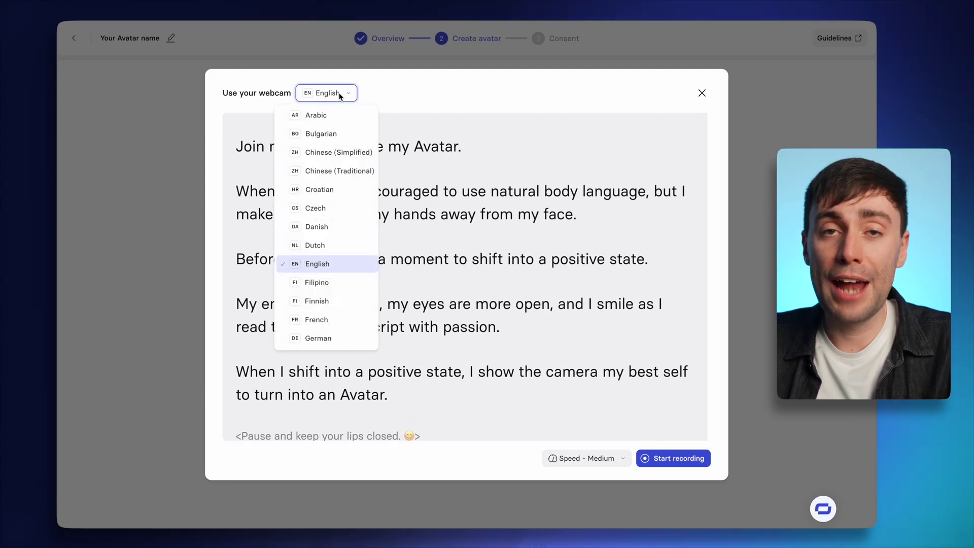
{"action": "left_click", "coordinate": [458, 215]}
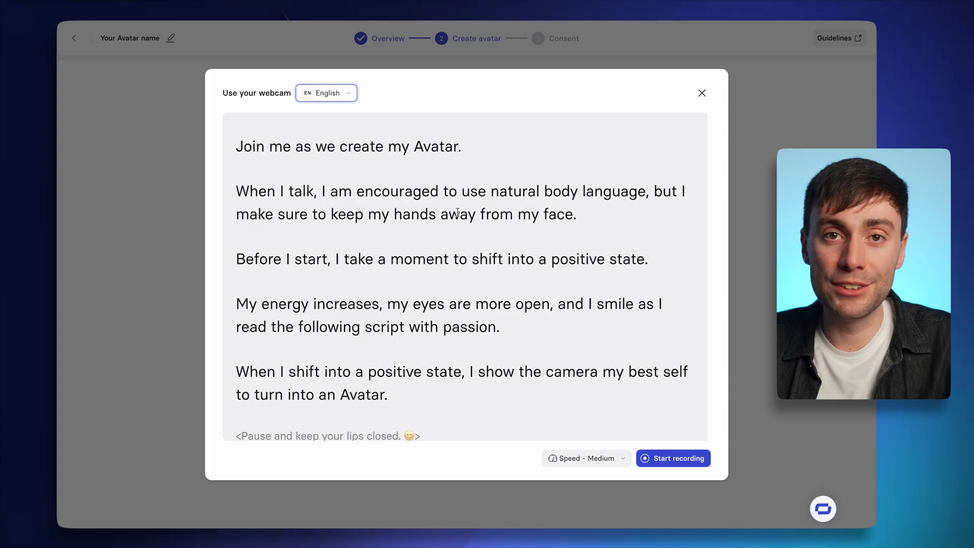
{"action": "left_click", "coordinate": [623, 462]}
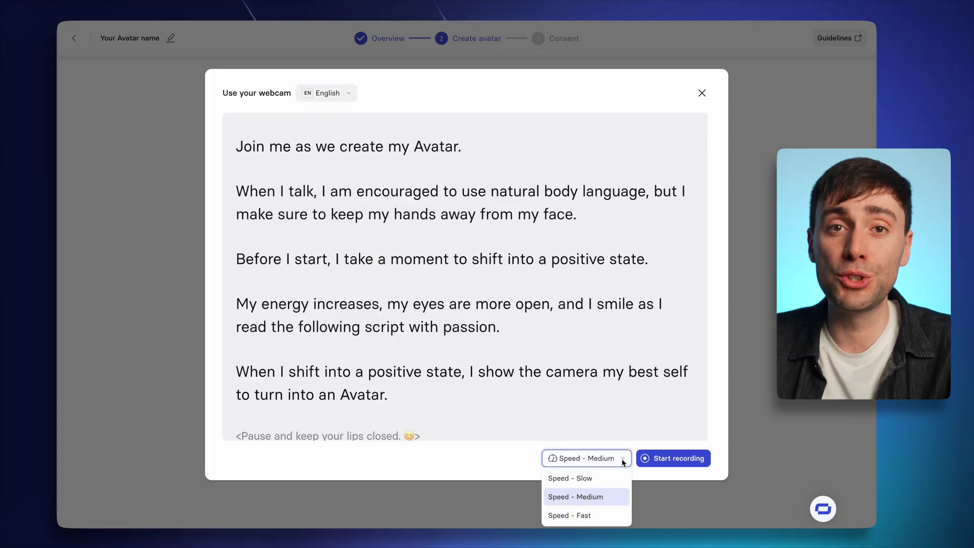
{"action": "left_click", "coordinate": [622, 497]}
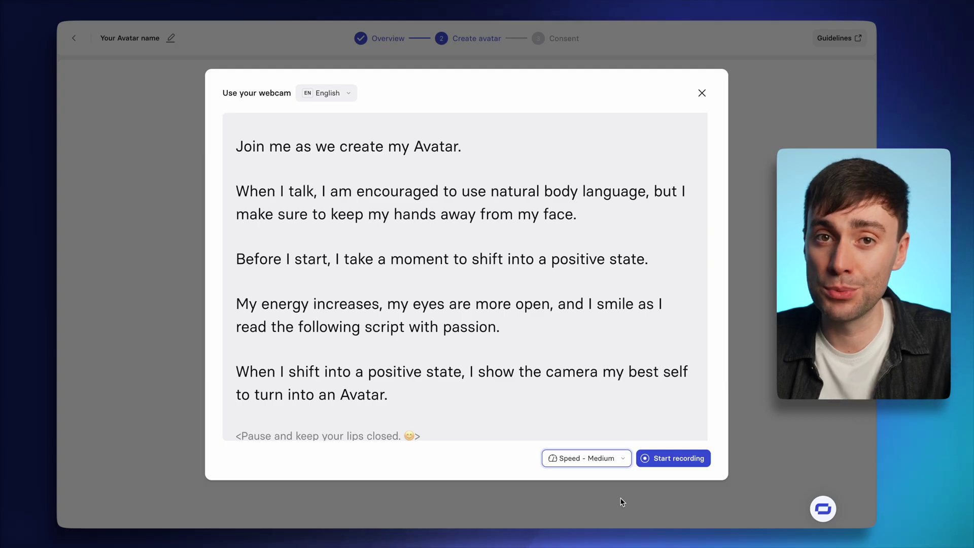
{"action": "left_click", "coordinate": [677, 459]}
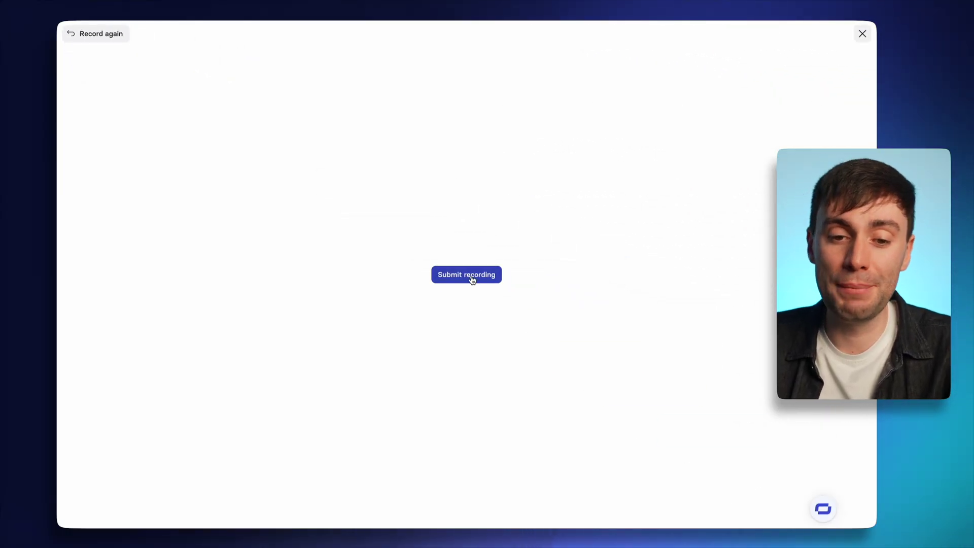
Submit the webcam recording and play back the footage to review it.
{"action": "left_click", "coordinate": [471, 280]}
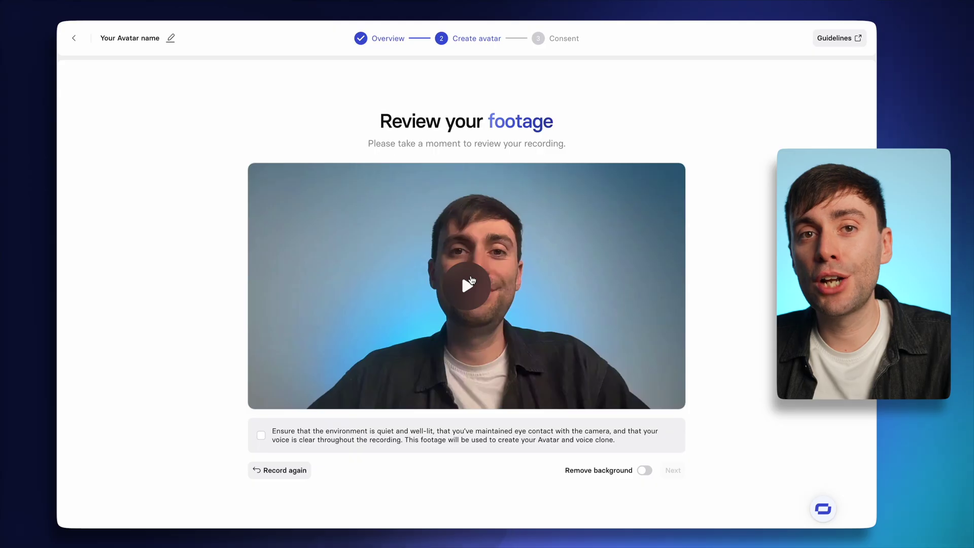
{"action": "left_click", "coordinate": [472, 281]}
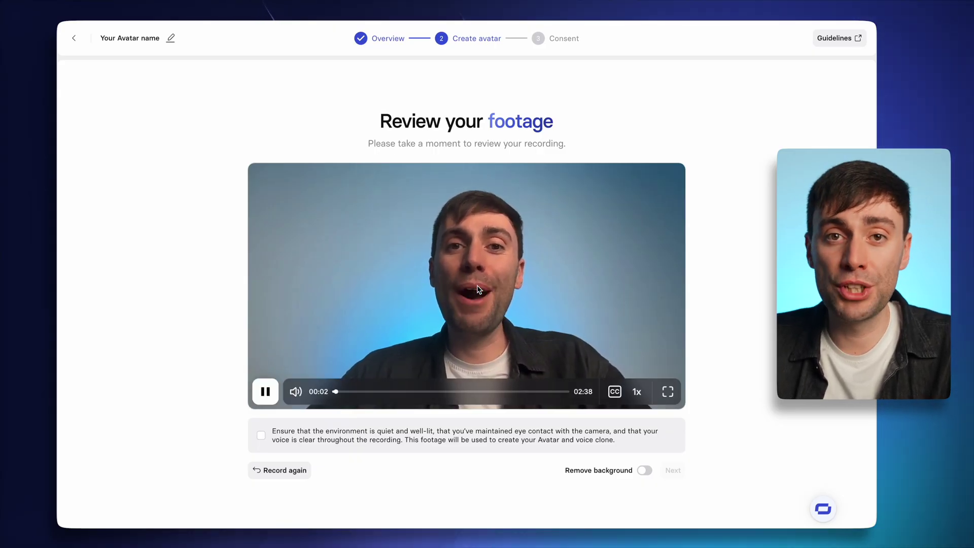
{"action": "left_click", "coordinate": [265, 391]}
Confirm the 02:38 footage meets requirements, keep the background, and continue to consent.
{"action": "left_click", "coordinate": [261, 436]}
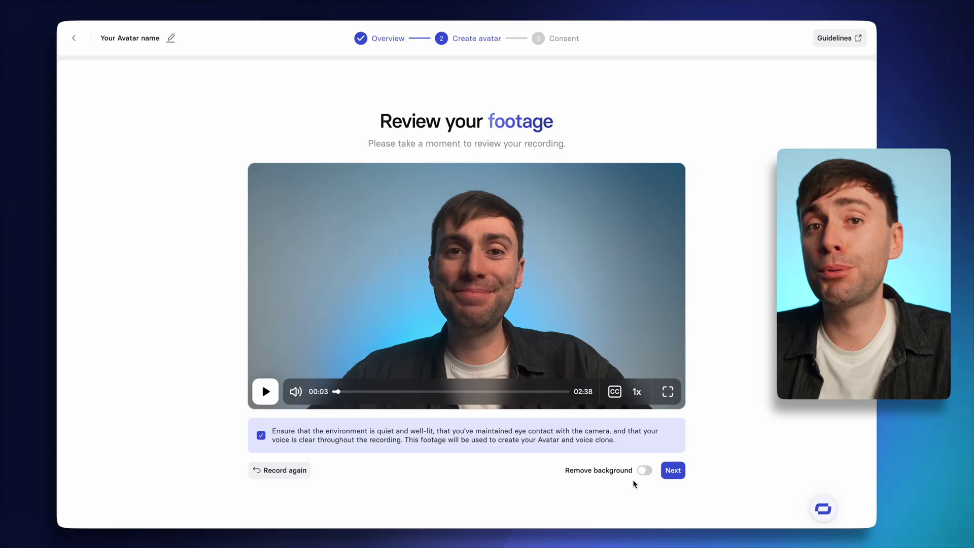
{"action": "left_click", "coordinate": [644, 472]}
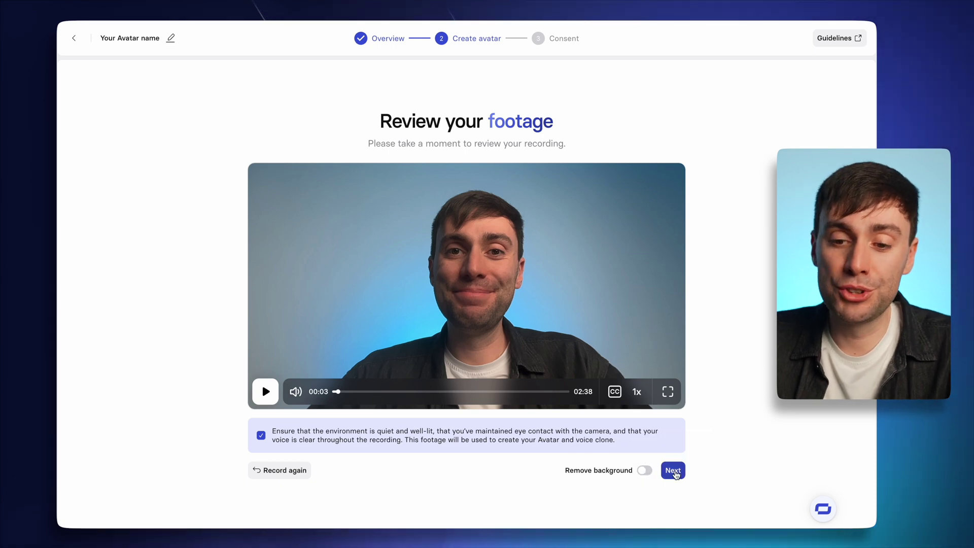
{"action": "left_click", "coordinate": [674, 472]}
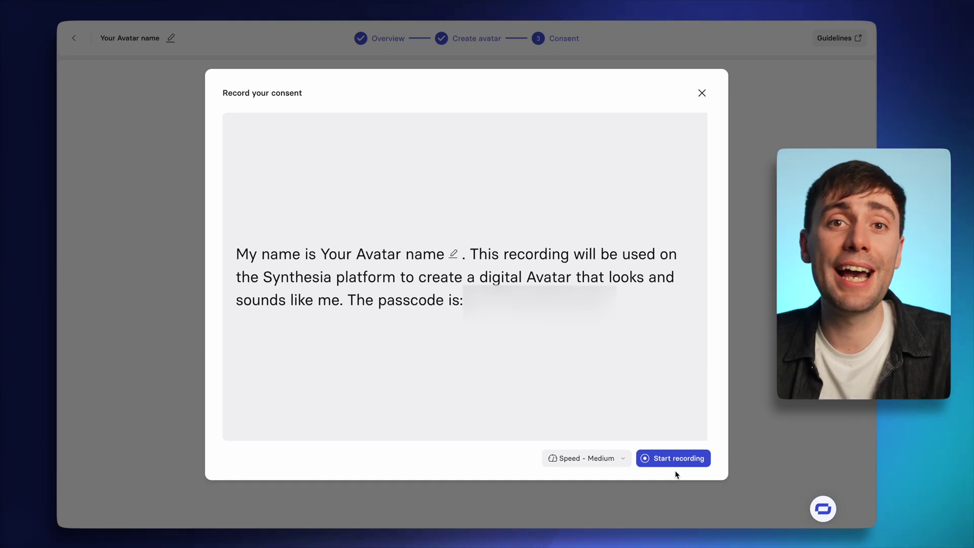
Record the consent statement, agree to biometric consent, and submit it for upload.
{"action": "left_click", "coordinate": [687, 460]}
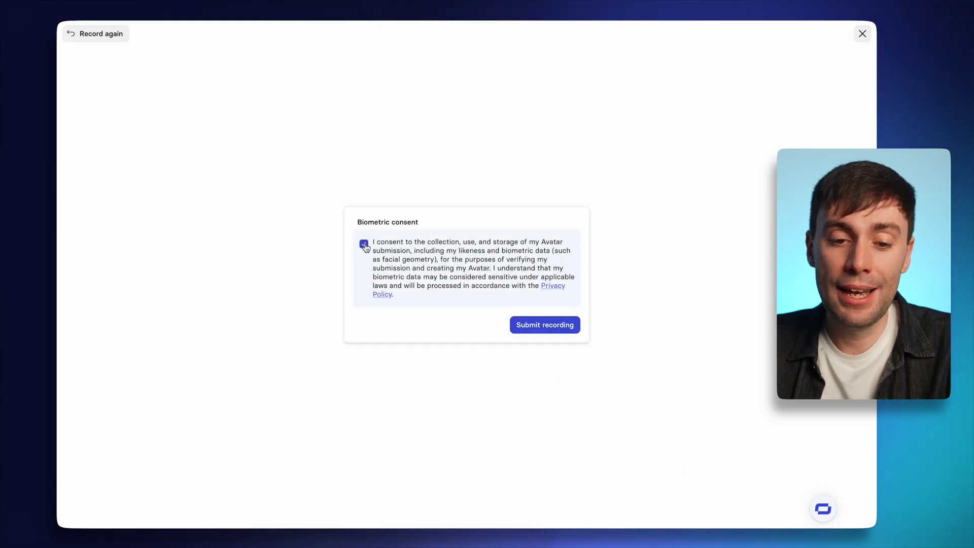
{"action": "left_click", "coordinate": [563, 327]}
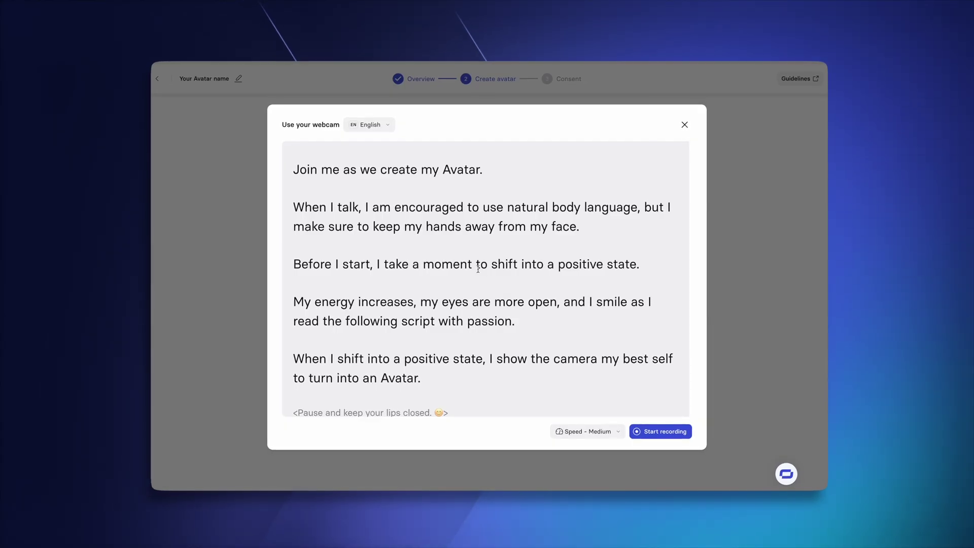
Copy the entire webcam script and paste it into the prompter.
{"action": "key", "text": "super+a"}
{"action": "right_click", "coordinate": [478, 270]}
{"action": "left_click", "coordinate": [500, 290]}
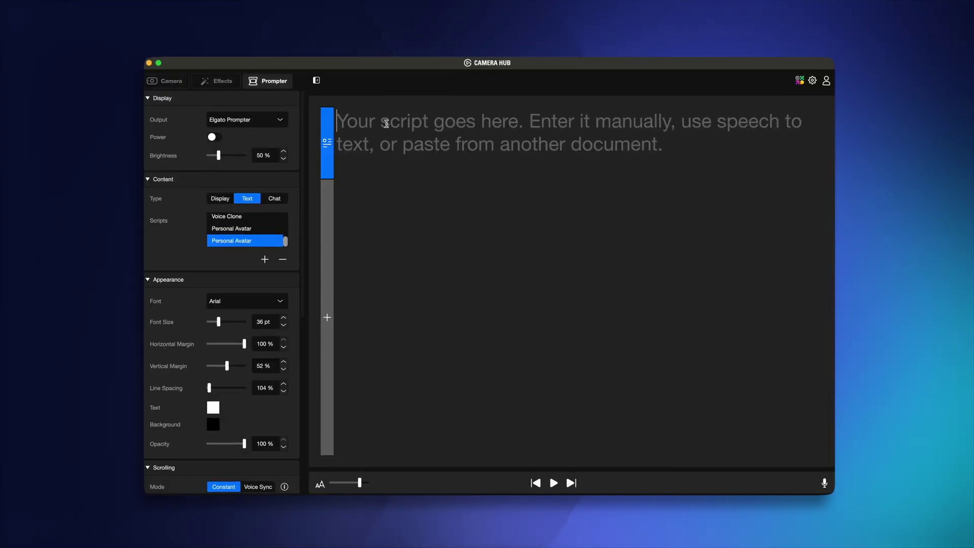
{"action": "key", "text": "super+v"}
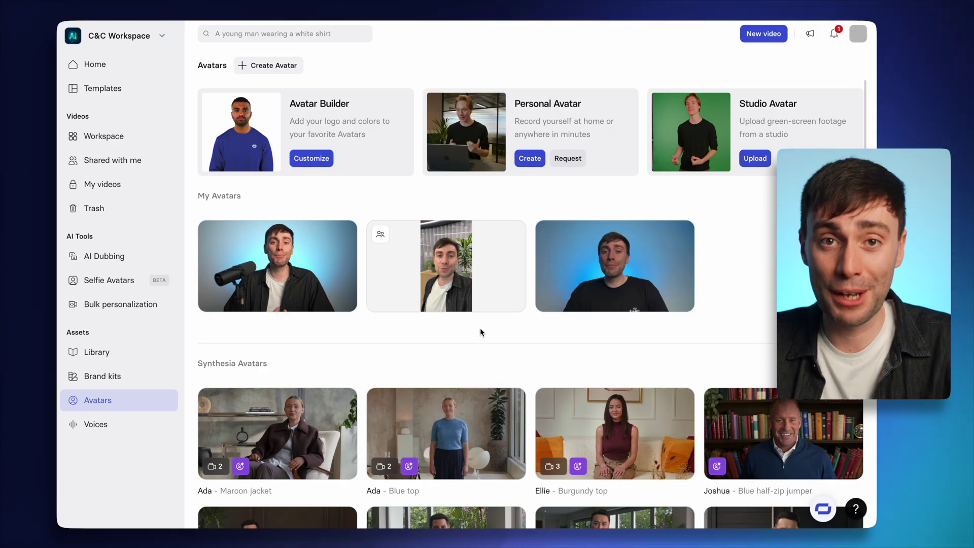
Preview the first avatar under My Avatars and start a new video with it.
{"action": "left_click", "coordinate": [291, 295]}
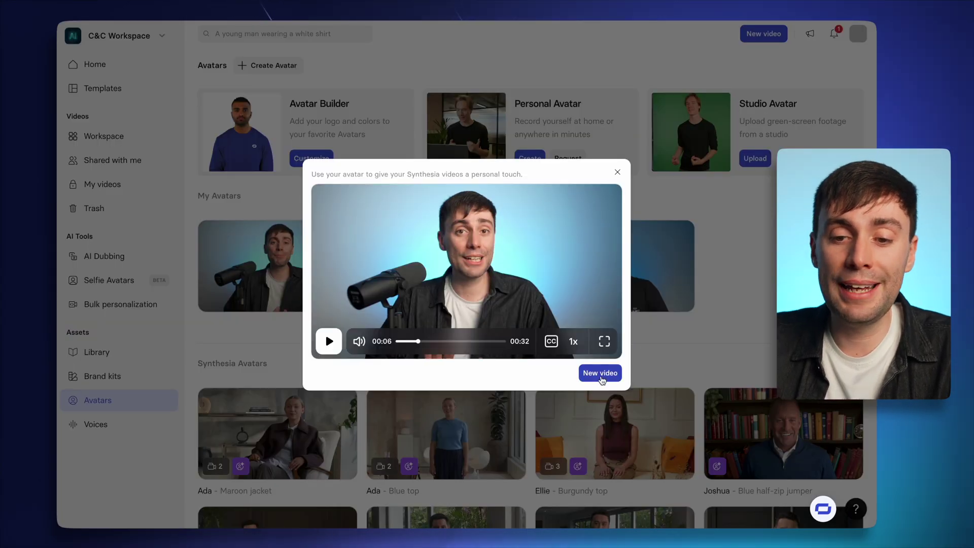
{"action": "left_click", "coordinate": [601, 375]}
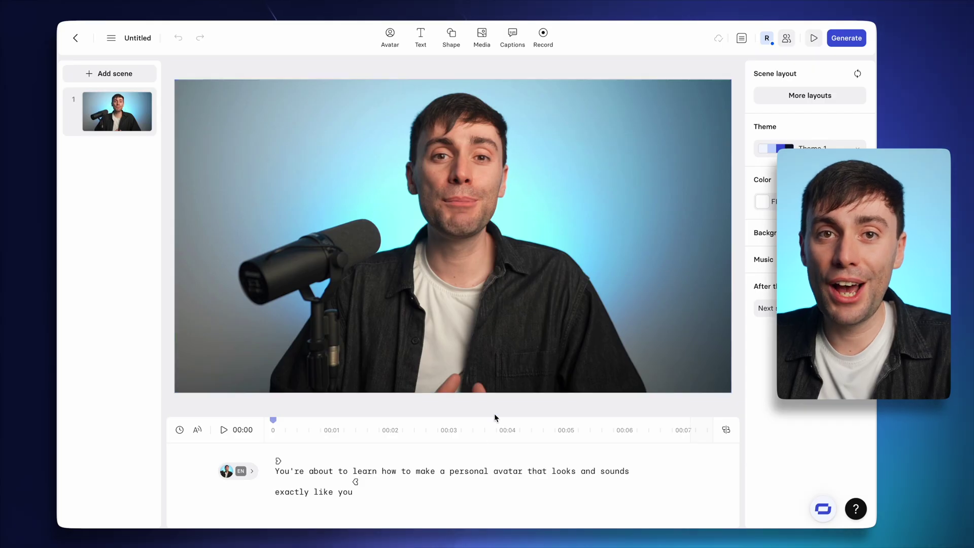
Translate the scene's English script line to German with Edit with AI and replace the original.
{"action": "triple_click", "coordinate": [453, 471]}
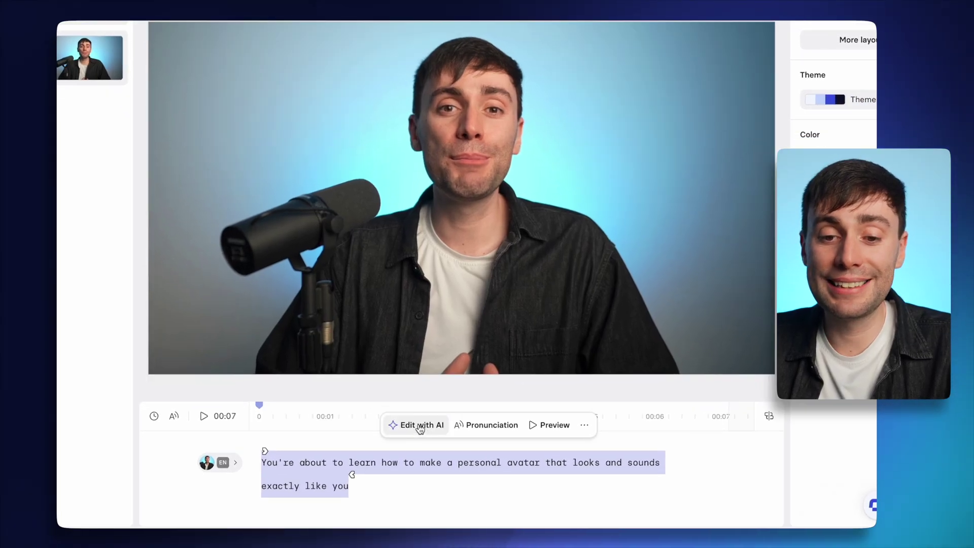
{"action": "left_click", "coordinate": [412, 438]}
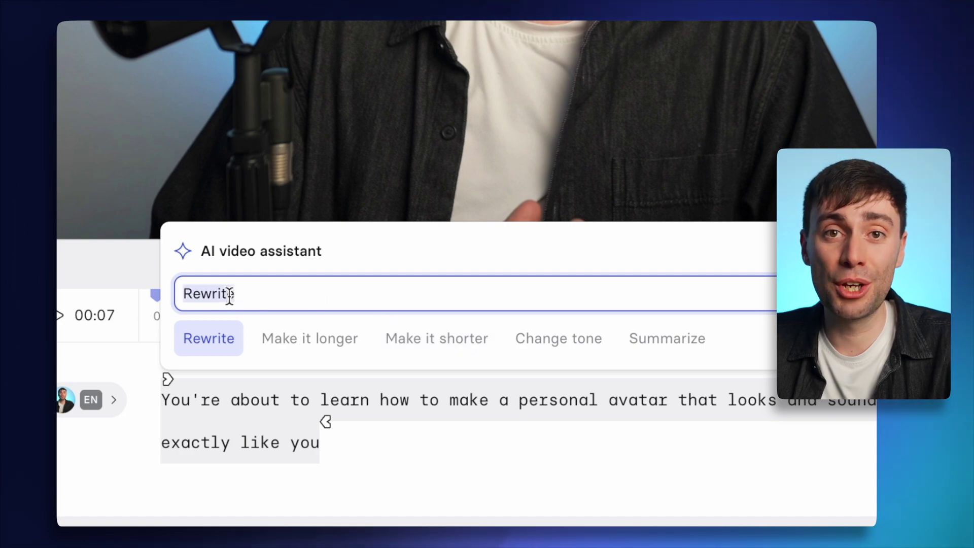
{"action": "type", "text": "rman"}
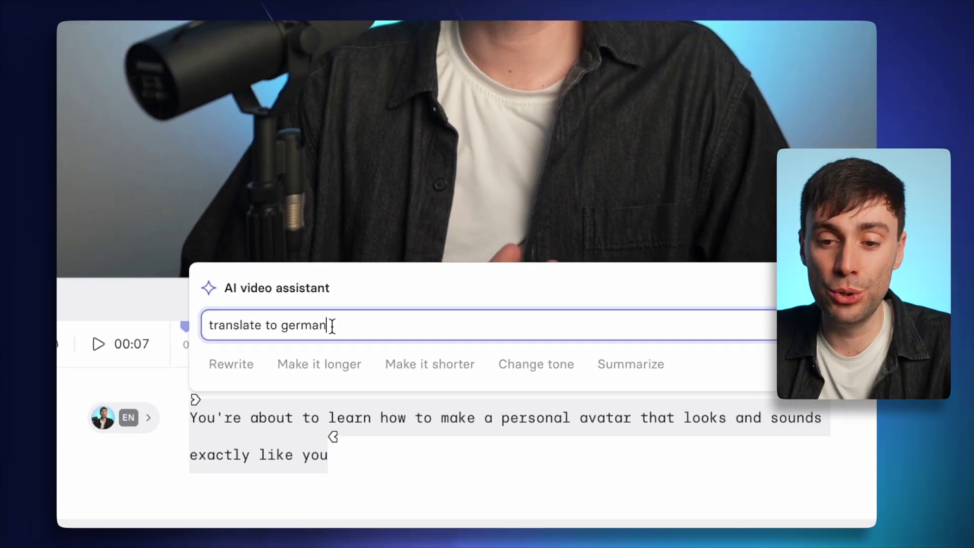
{"action": "left_click", "coordinate": [644, 423]}
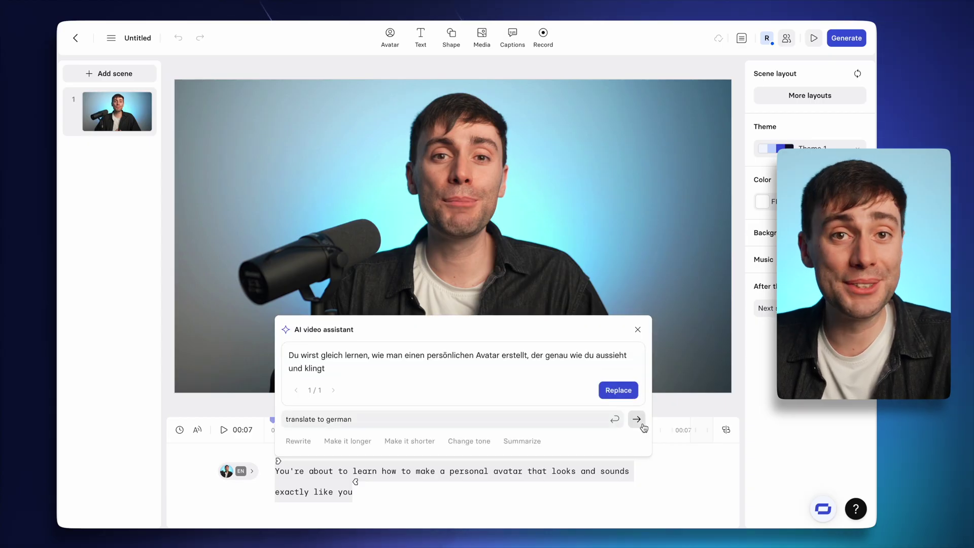
{"action": "left_click", "coordinate": [618, 392]}
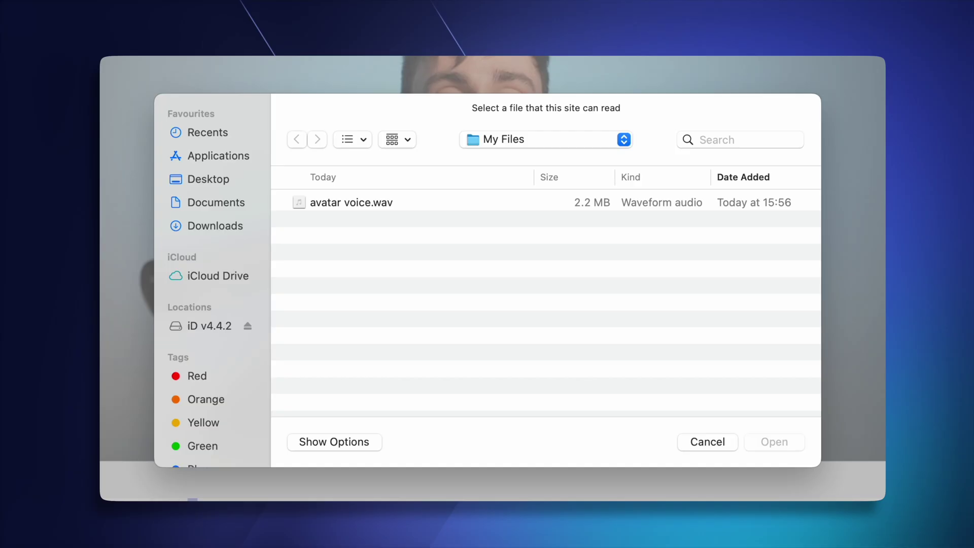
Clear the scene's script text and upload avatar voice.wav as its voice-over audio.
{"action": "left_click", "coordinate": [346, 206]}
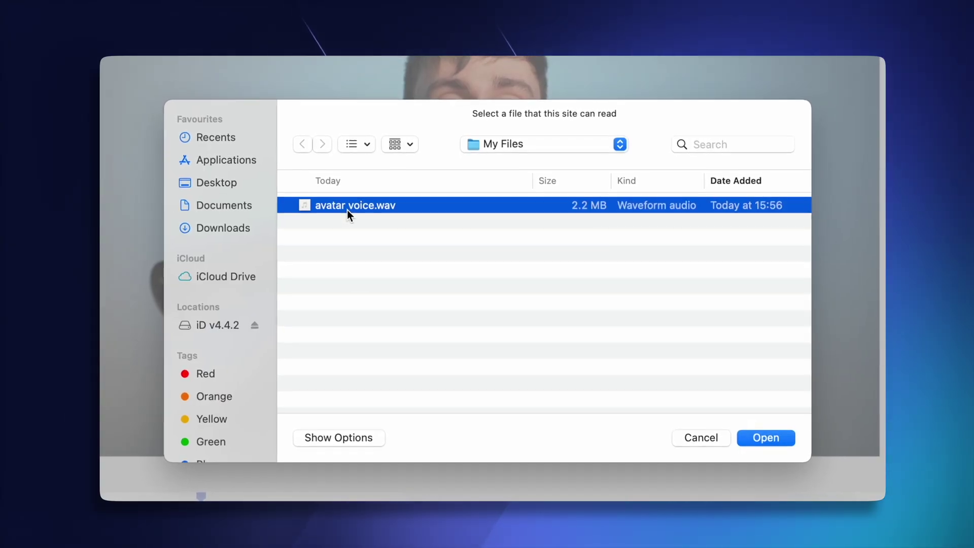
{"action": "left_click", "coordinate": [765, 436]}
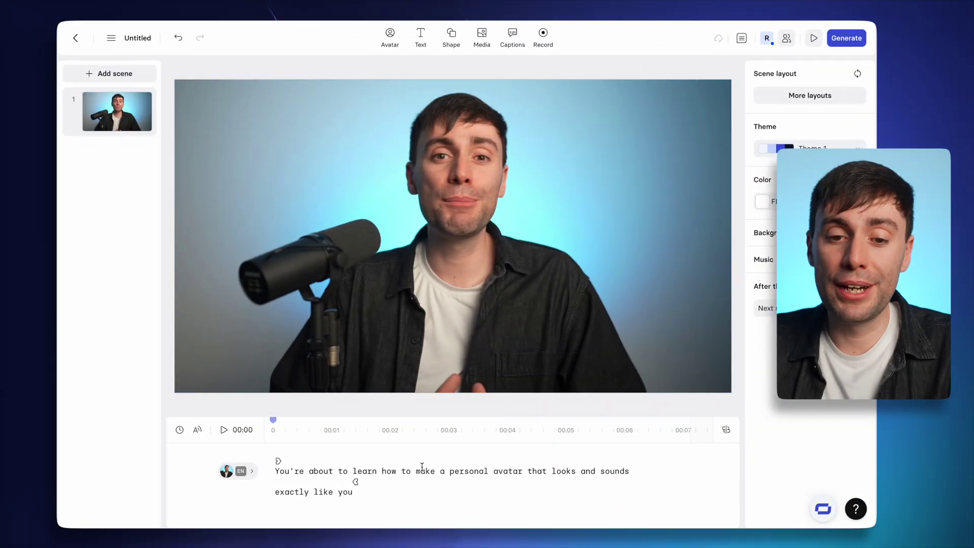
{"action": "key", "text": "ctrl+a"}
{"action": "key", "text": "BackSpace"}
{"action": "left_click", "coordinate": [414, 472]}
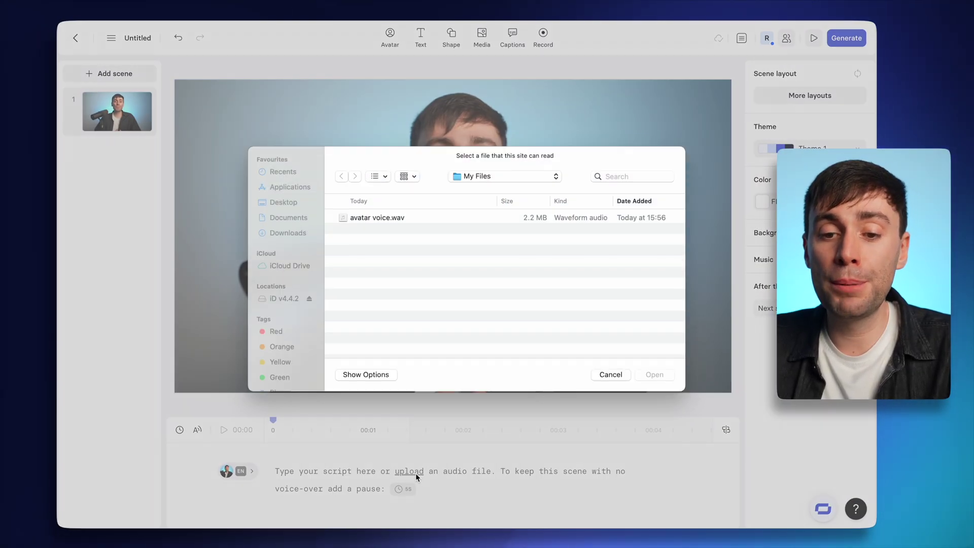
{"action": "left_click", "coordinate": [375, 223]}
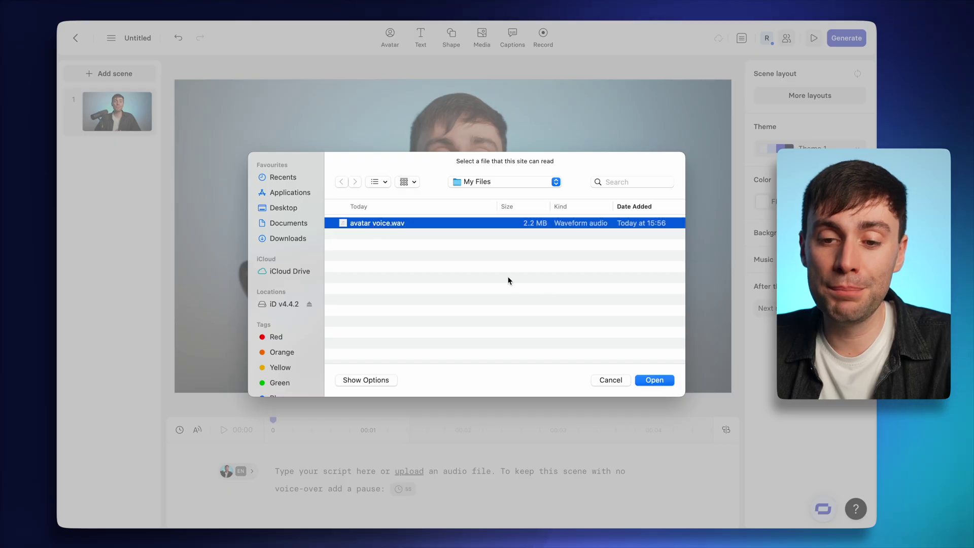
{"action": "left_click", "coordinate": [654, 380]}
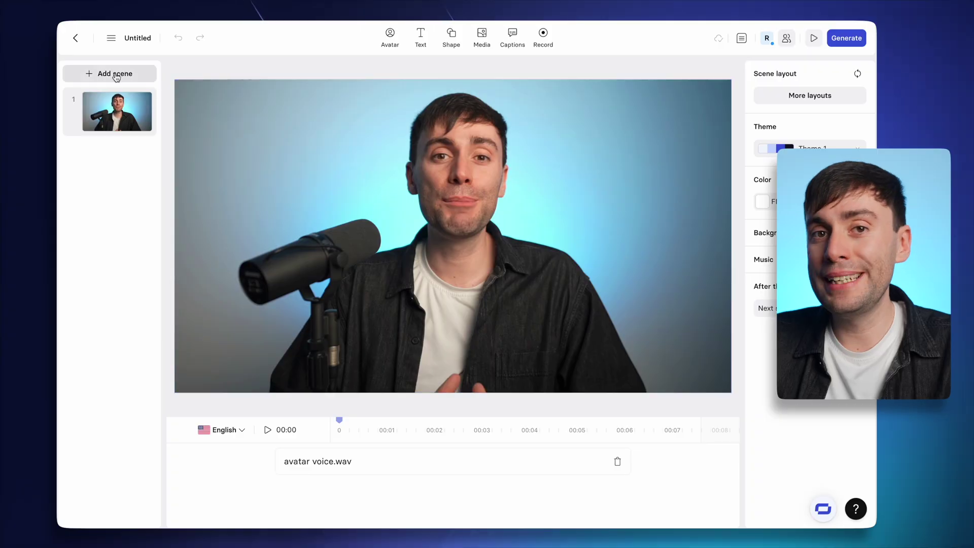
Add the Interactive Bright Product Tour title scene 'New Product Tour Is Here' as scene 2.
{"action": "left_click", "coordinate": [116, 75]}
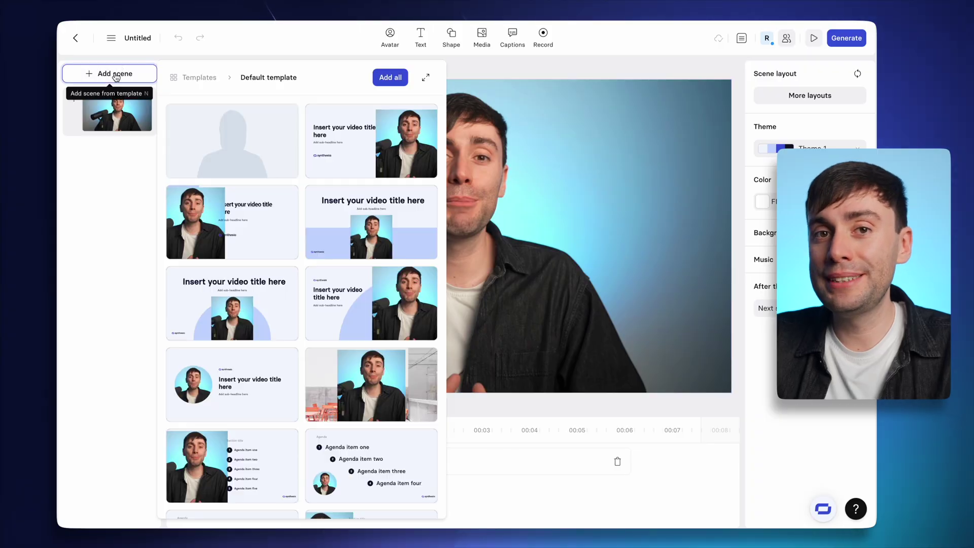
{"action": "left_click", "coordinate": [198, 82]}
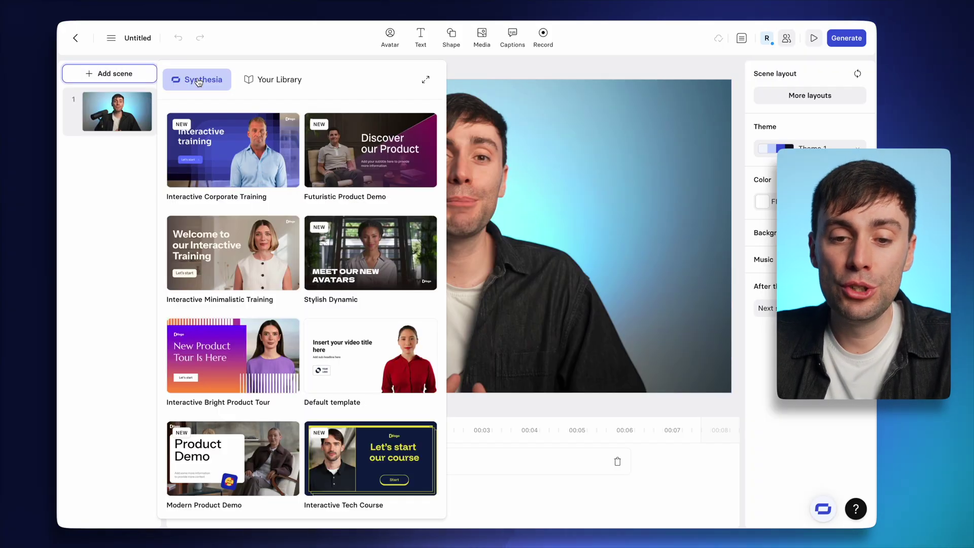
{"action": "left_click", "coordinate": [256, 354]}
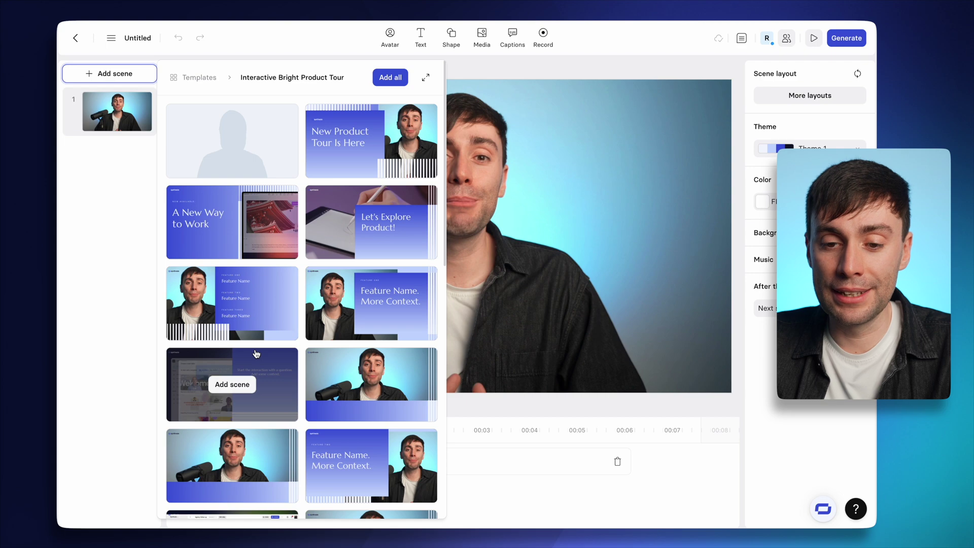
{"action": "left_click", "coordinate": [348, 153]}
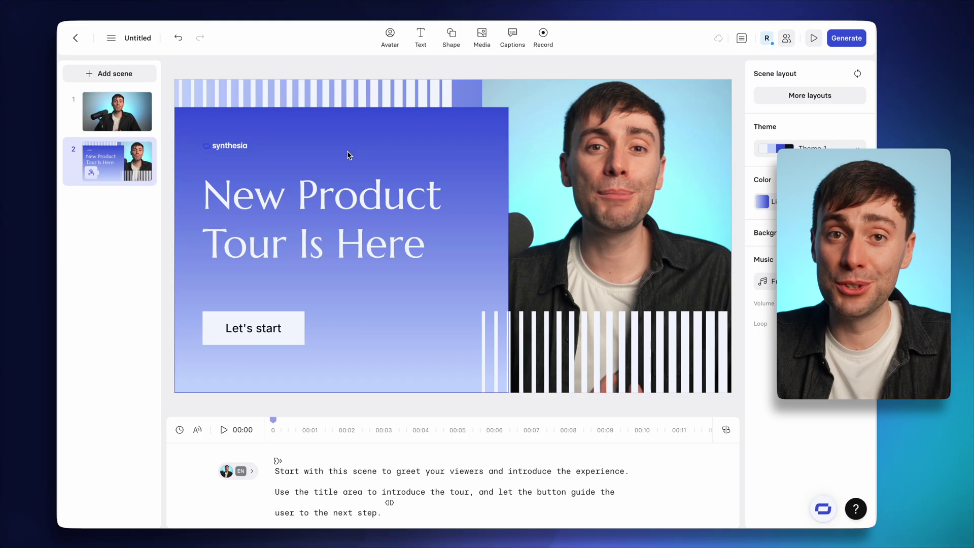
Retitle scene 2 'Social Media' / '2025 Updates' on two lines.
{"action": "double_click", "coordinate": [329, 195]}
{"action": "type", "text": "Social M"}
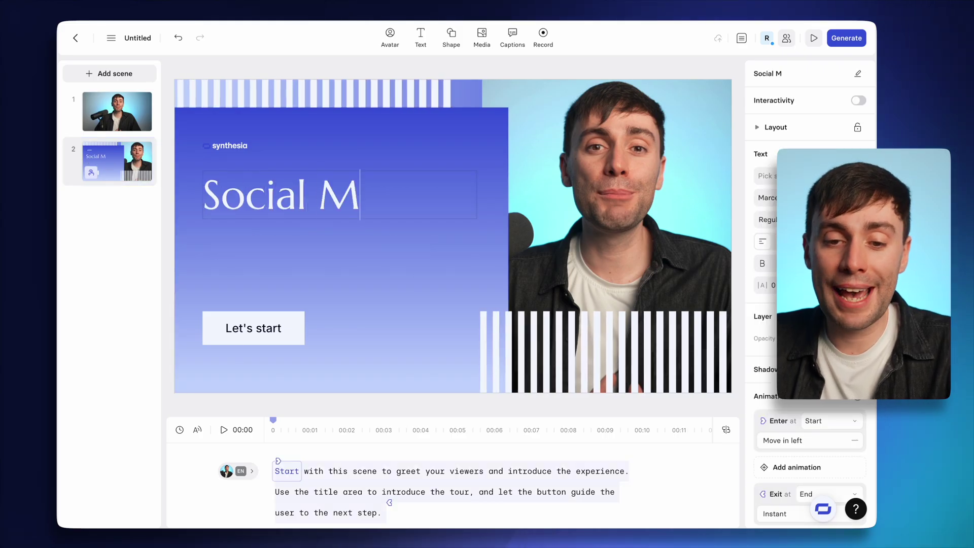
{"action": "type", "text": "edia"}
{"action": "key", "text": "Return"}
{"action": "type", "text": "202"}
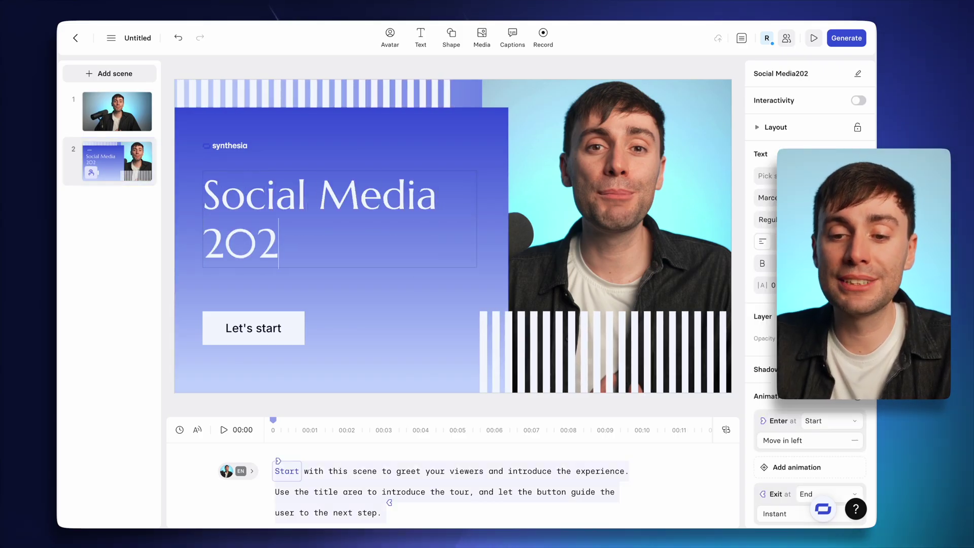
{"action": "type", "text": "5 Updates"}
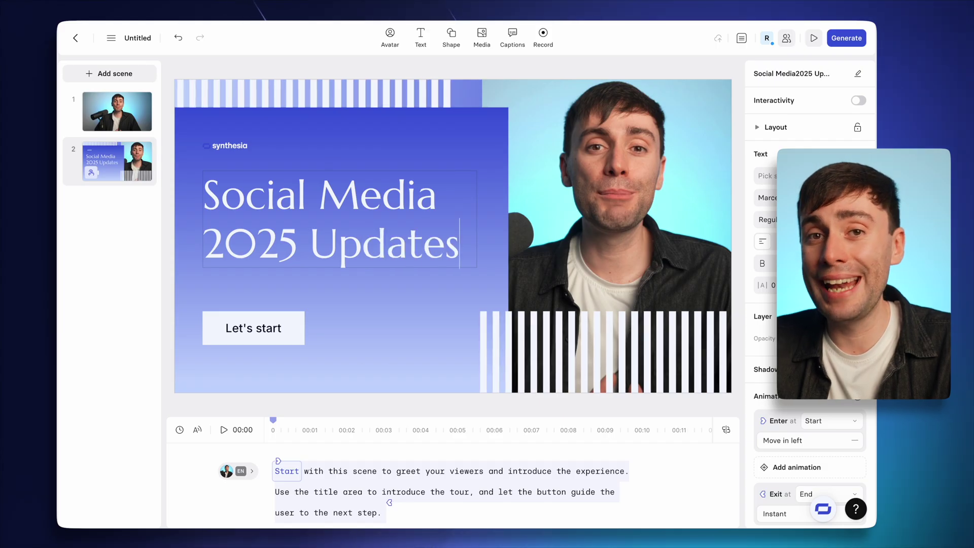
Add a third scene from the Interactive Bright Product Tour templates.
{"action": "left_click", "coordinate": [114, 73]}
{"action": "scroll", "coordinate": [322, 246], "scroll_direction": "down", "scroll_amount": 3}
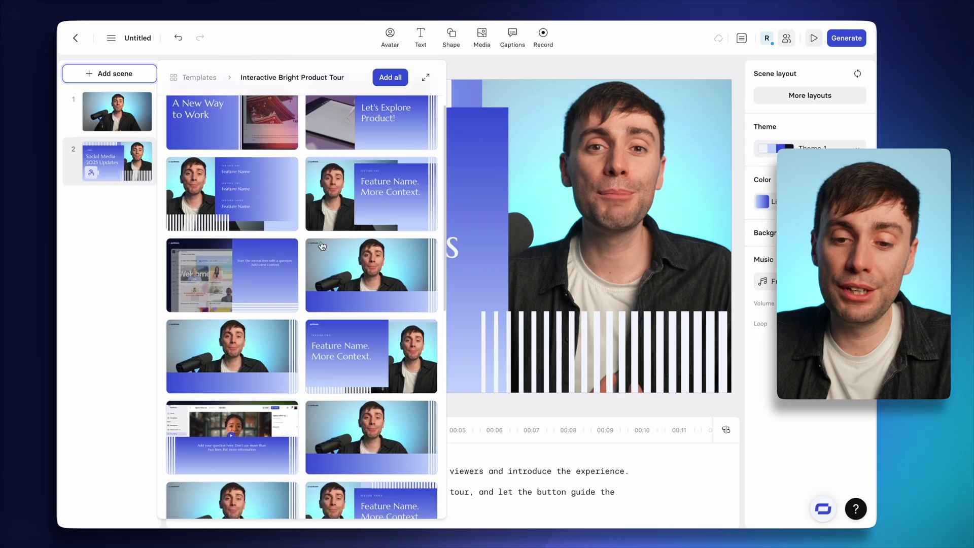
{"action": "scroll", "coordinate": [321, 246], "scroll_direction": "down", "scroll_amount": 3}
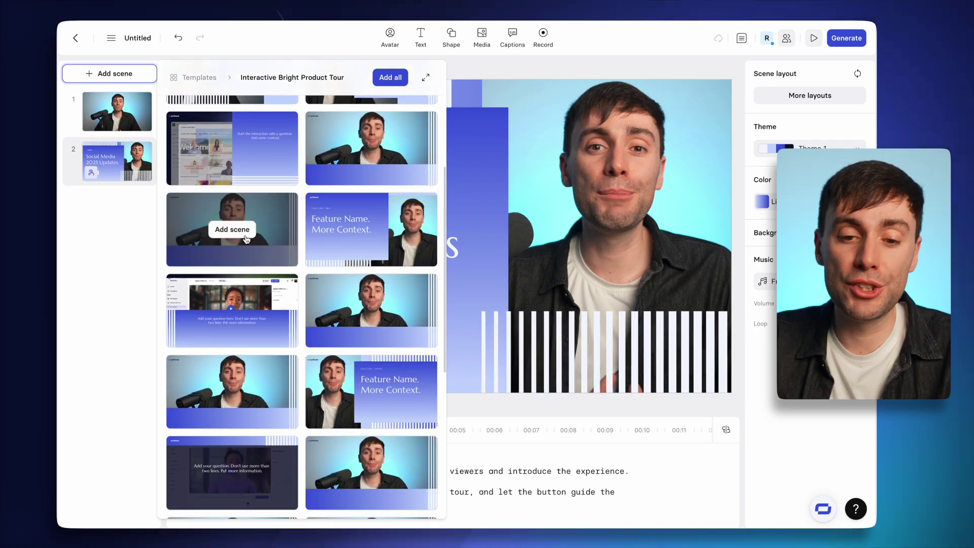
{"action": "left_click", "coordinate": [245, 235]}
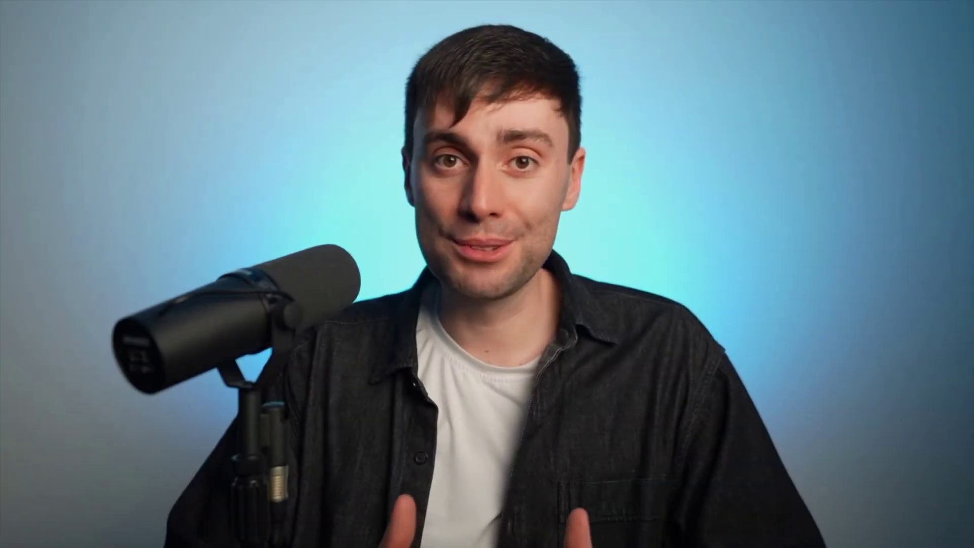